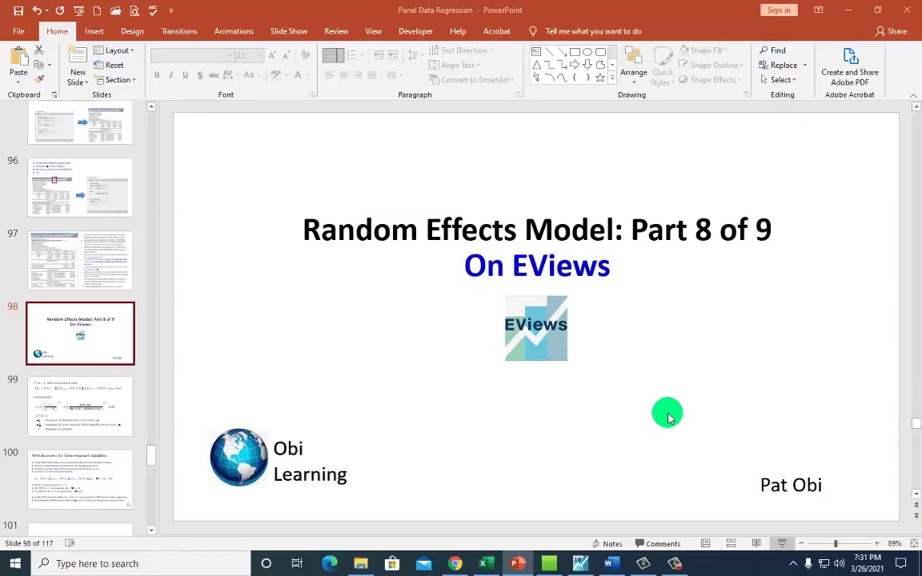
Select the Panel sheet data A1:E201 and check firm 1's years run 2001 to 2020
click(486, 564)
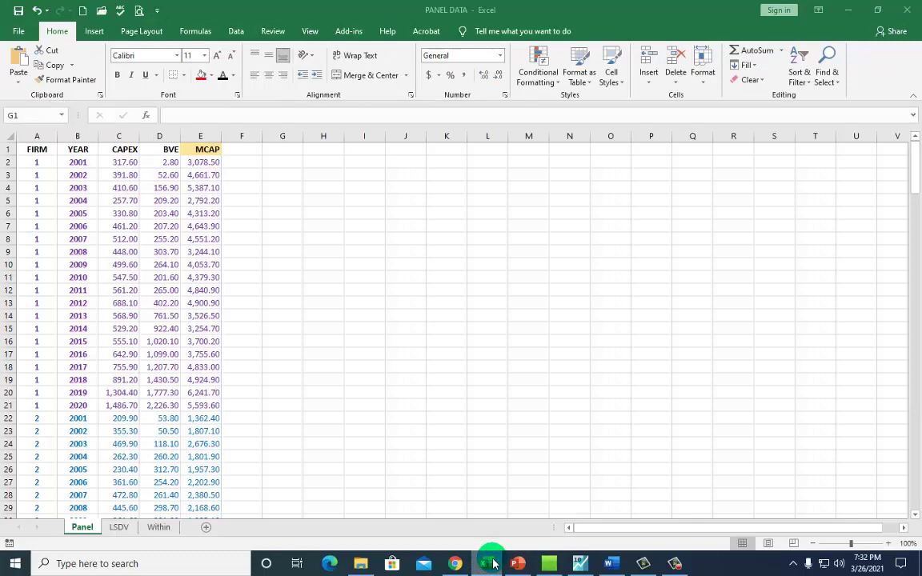
drag(28, 152, 220, 444)
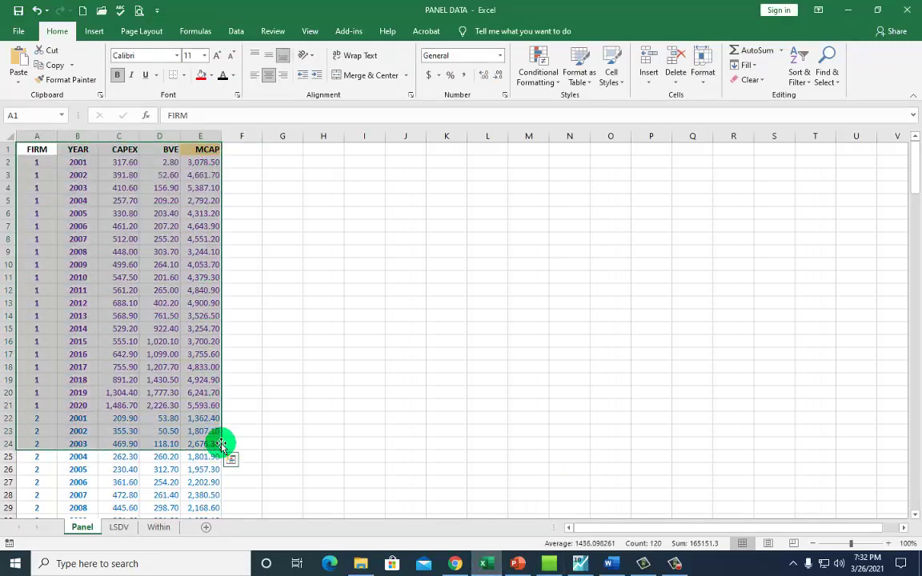
key(ctrl+shift+Down)
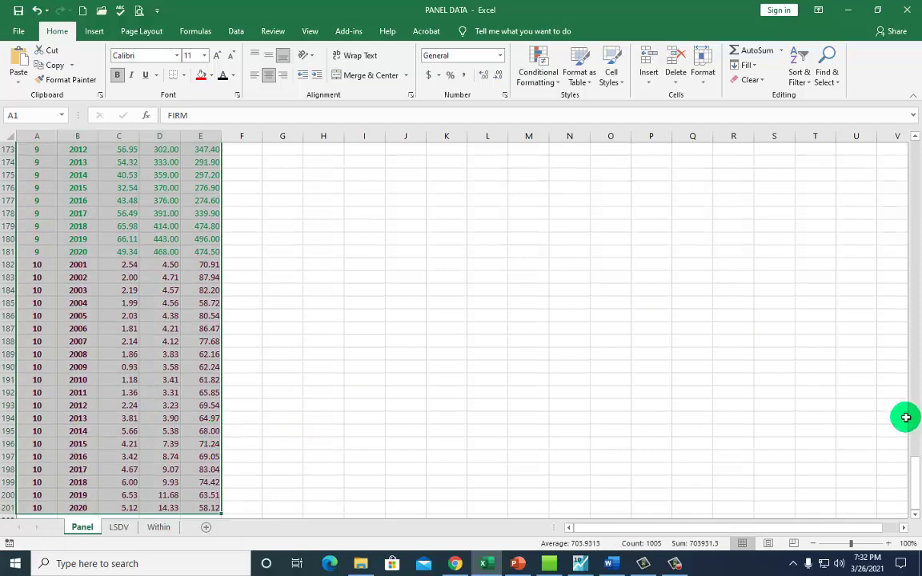
drag(914, 488, 914, 160)
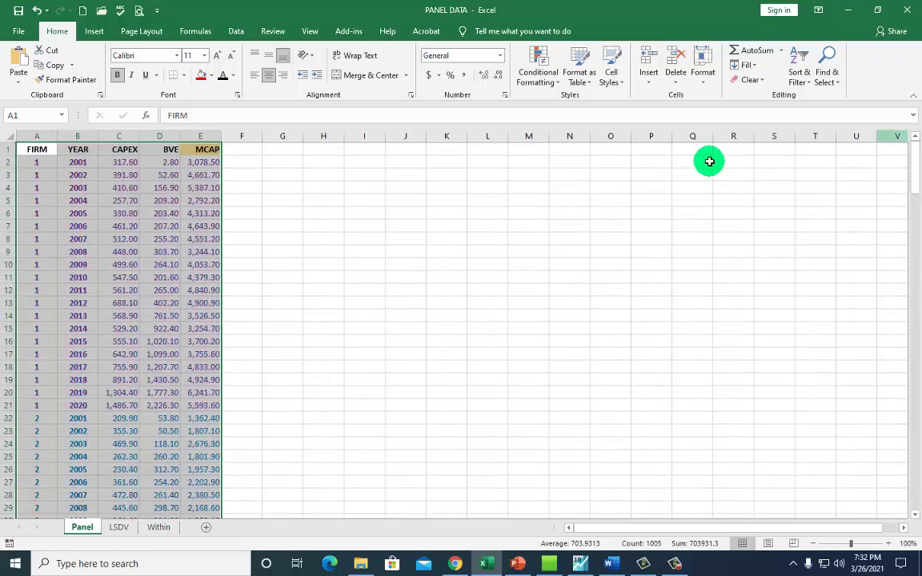
click(74, 164)
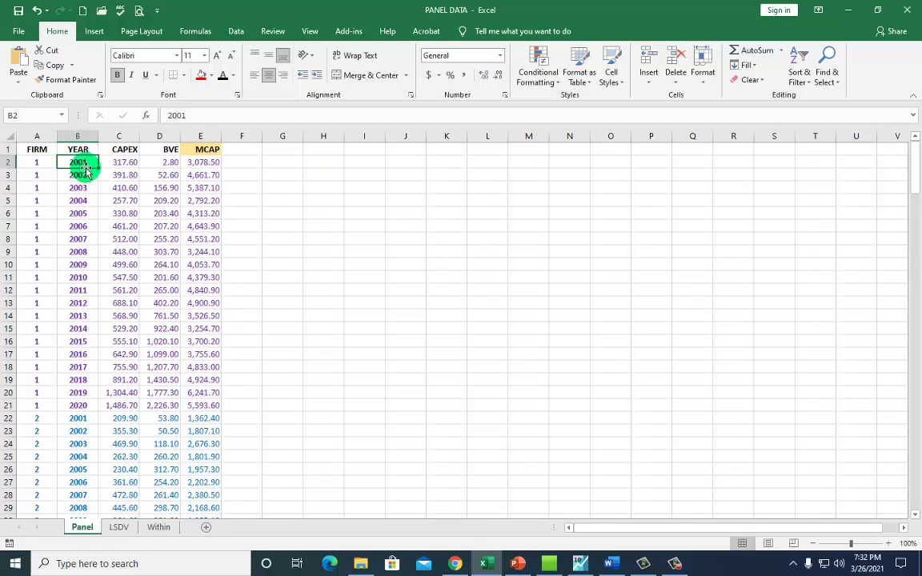
click(76, 405)
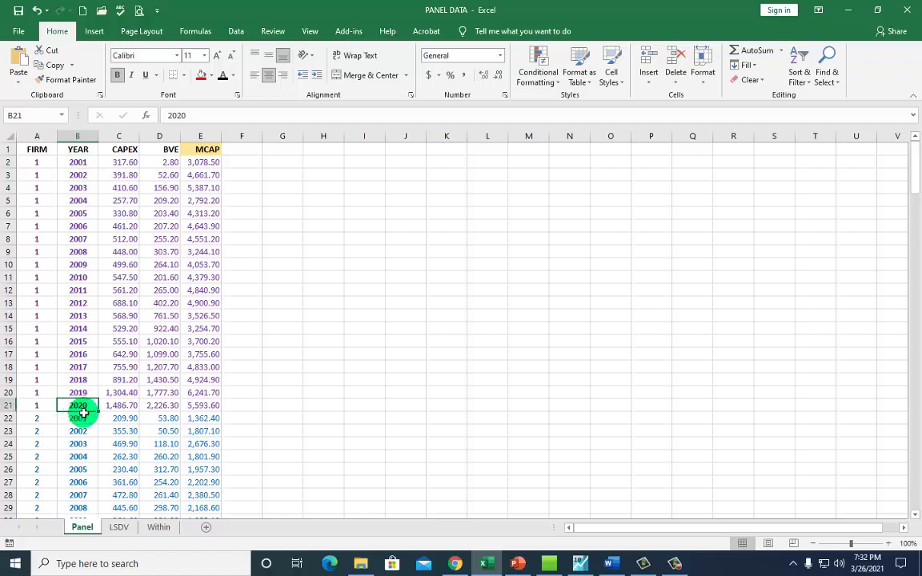
Open the PANEL DATA spreadsheet from the Desktop as a foreign-data workfile
click(580, 565)
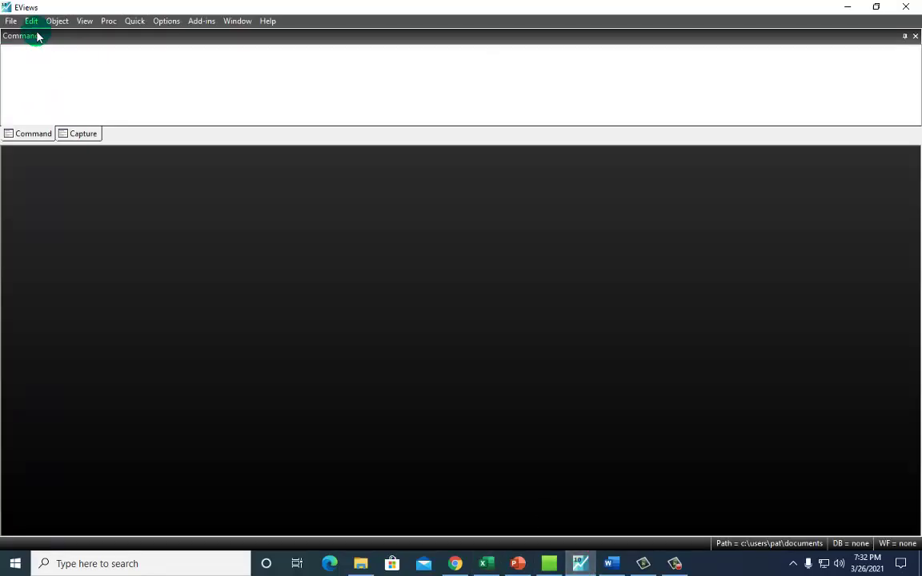
click(11, 21)
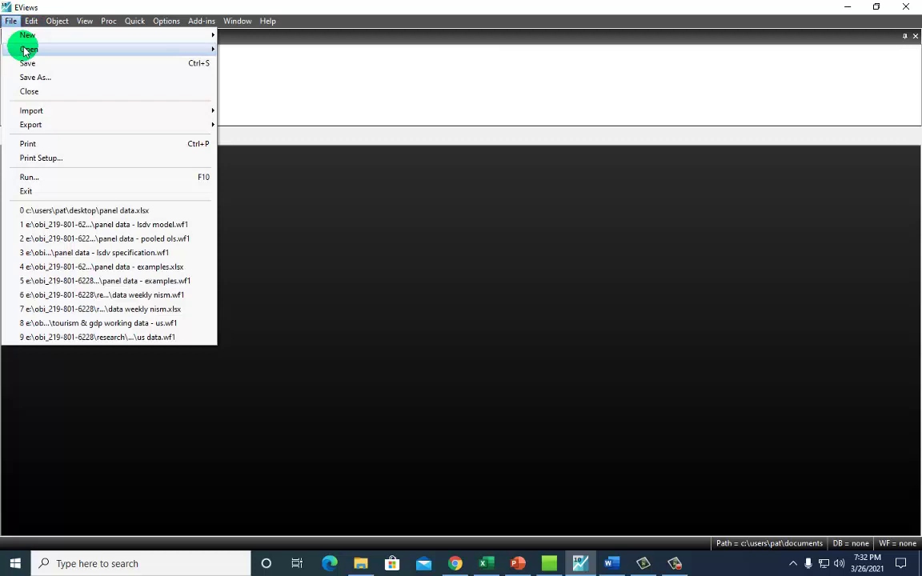
mouse_move(24, 48)
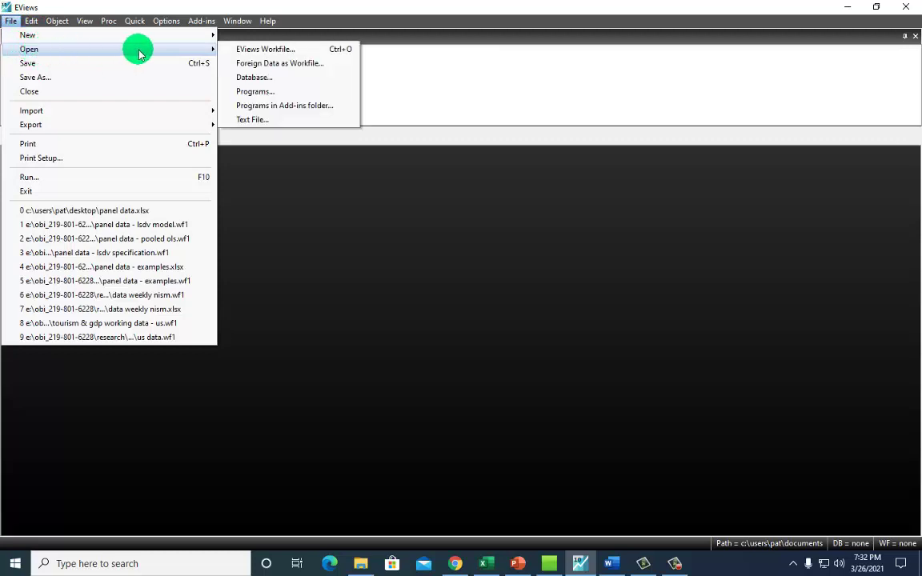
click(234, 63)
scroll(316, 172, up, 1)
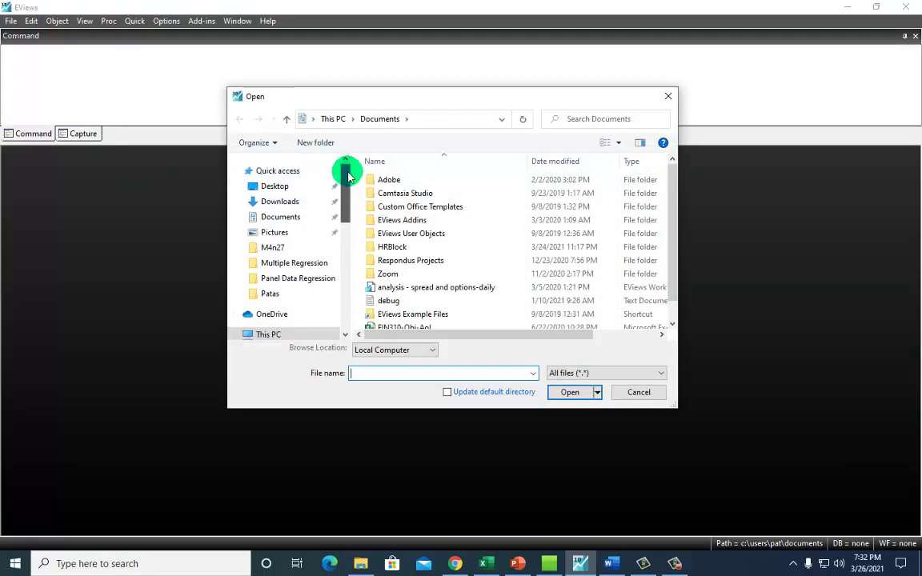
click(275, 186)
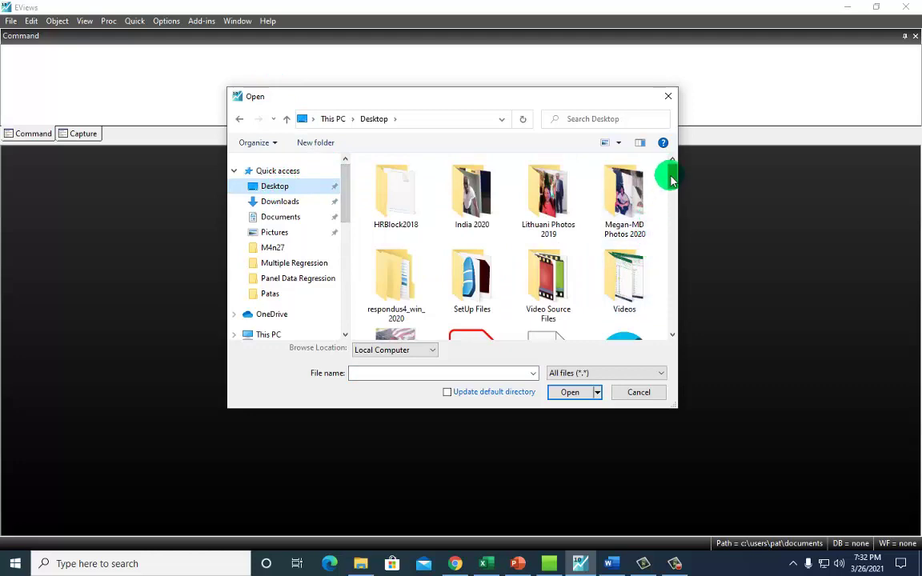
drag(669, 175, 674, 260)
click(539, 206)
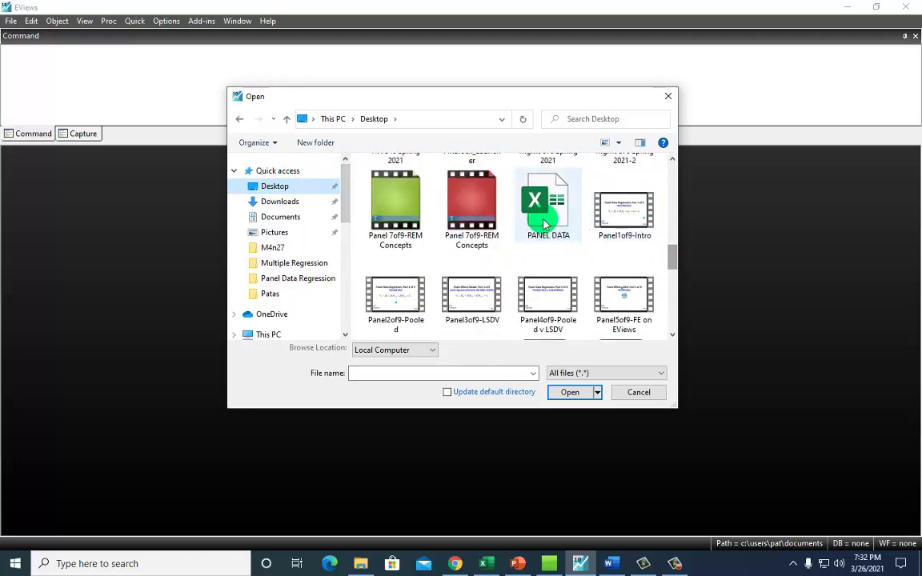
click(566, 392)
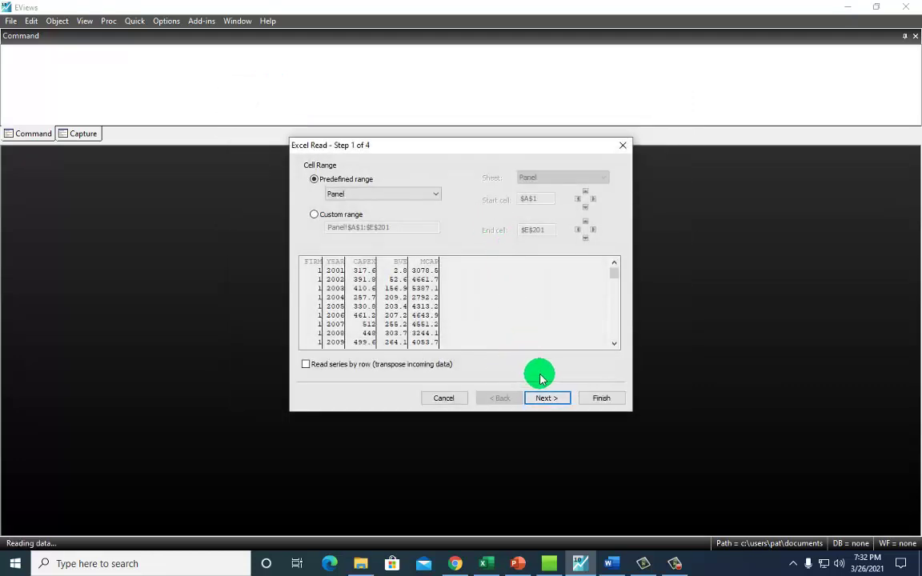
Finish the import with default settings, decline linking, and move the workfile window upper left
click(547, 400)
click(547, 399)
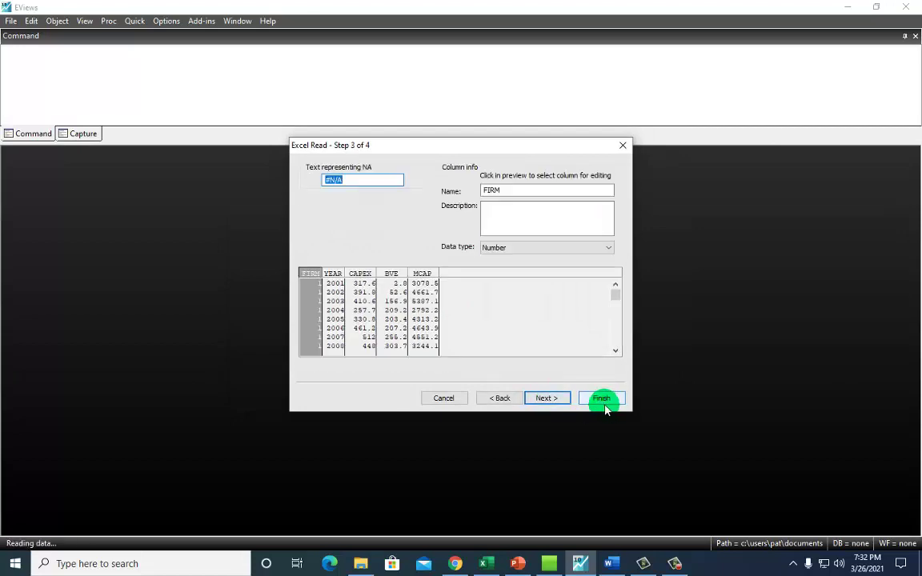
click(602, 398)
click(486, 302)
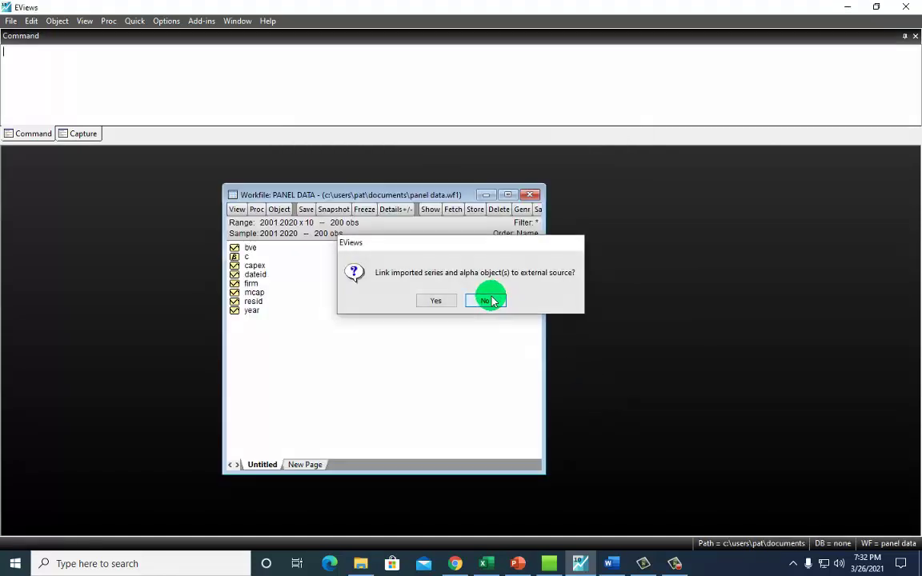
click(416, 197)
drag(417, 202, 204, 168)
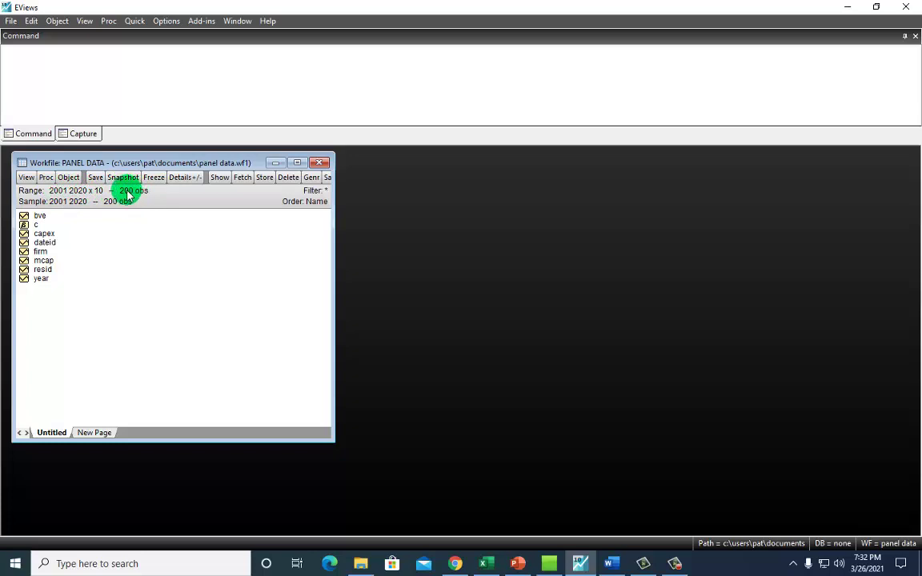
Multi-select mcap, capex and bve in the workfile, with mcap first as the dependent variable
click(42, 262)
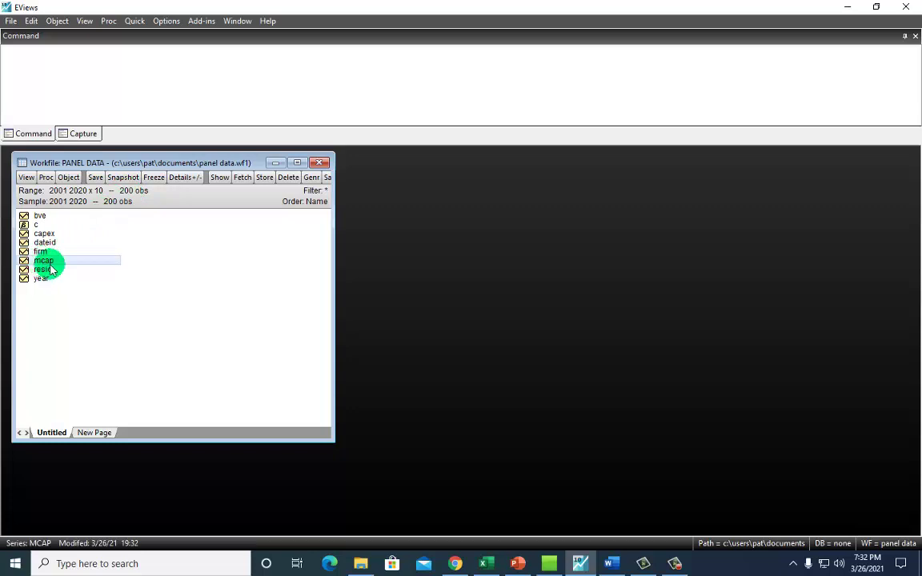
click(45, 235)
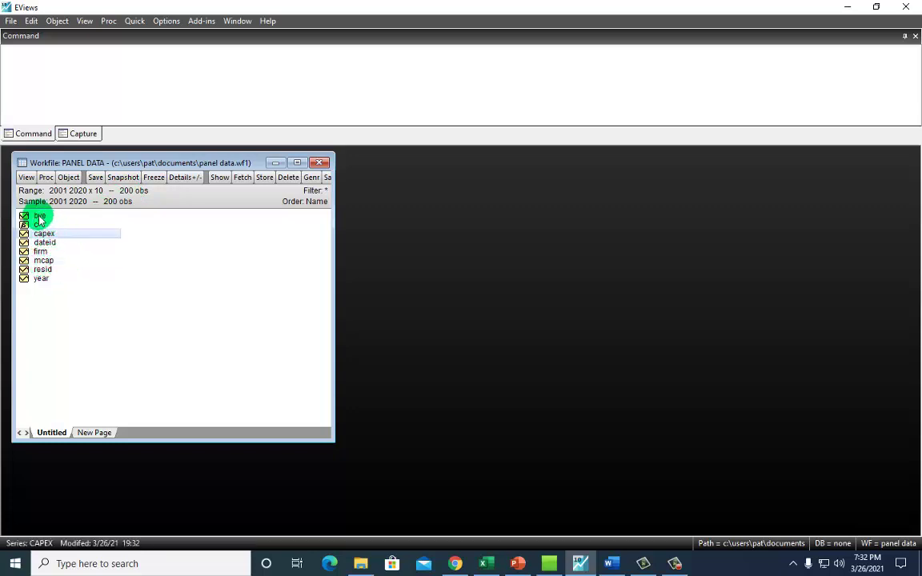
click(39, 217)
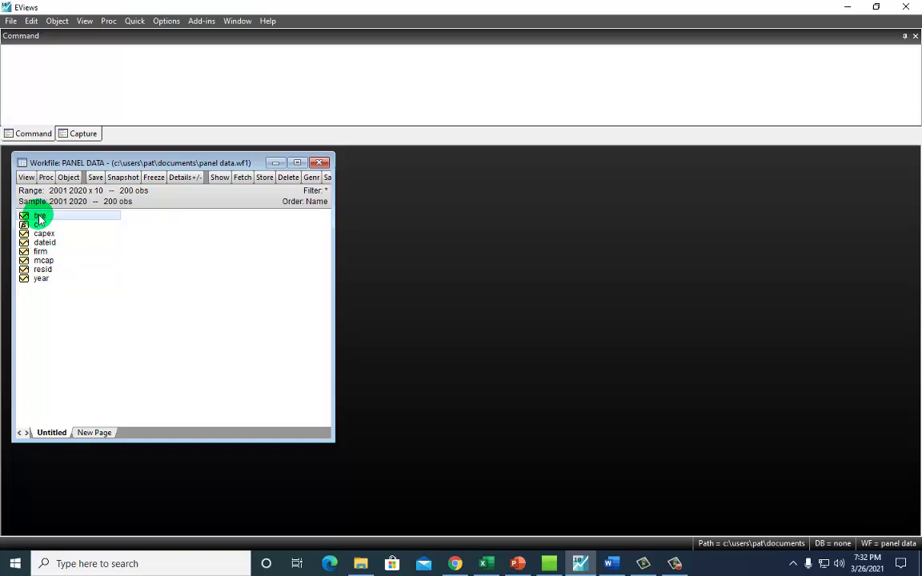
click(46, 262)
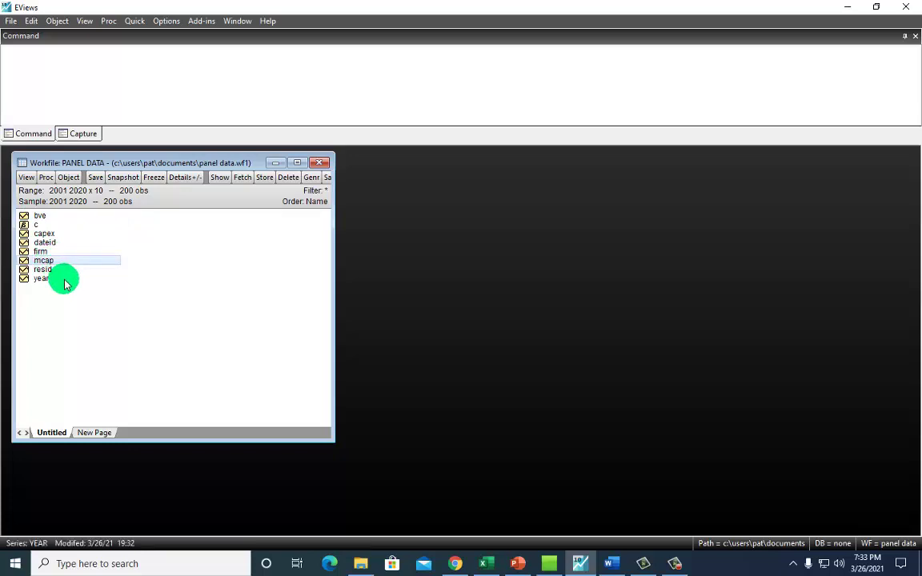
ctrl+click(44, 233)
ctrl+click(45, 217)
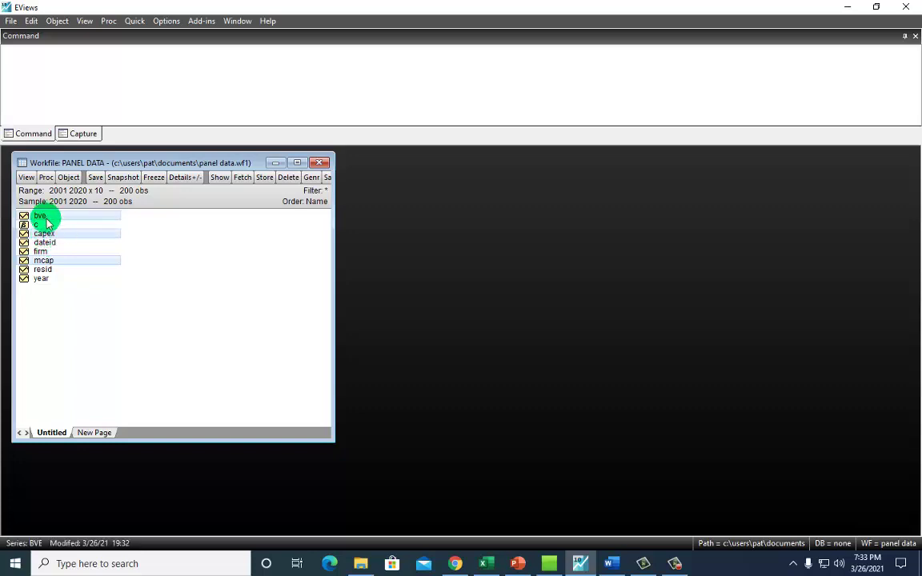
Open mcap, capex and bve as an equation and estimate it with Fixed cross-section effects
right_click(101, 218)
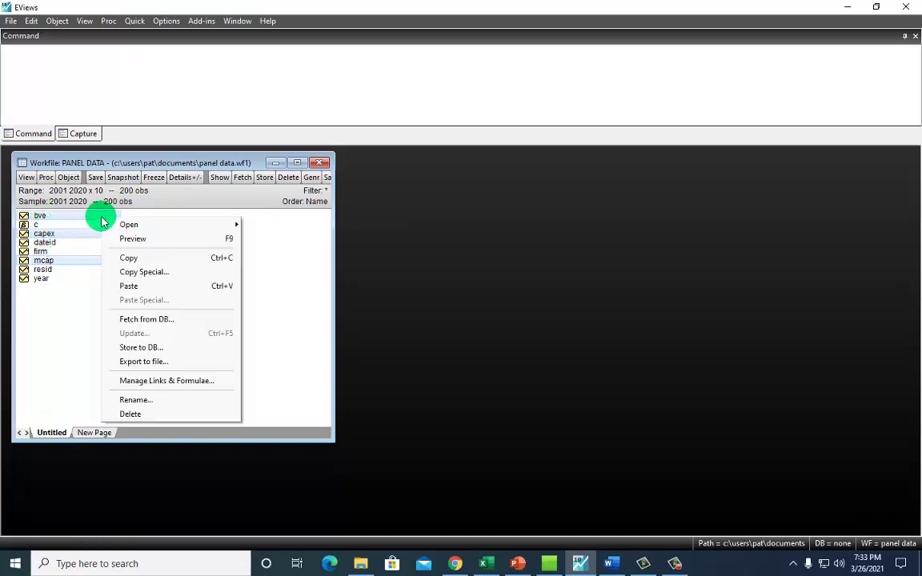
mouse_move(112, 225)
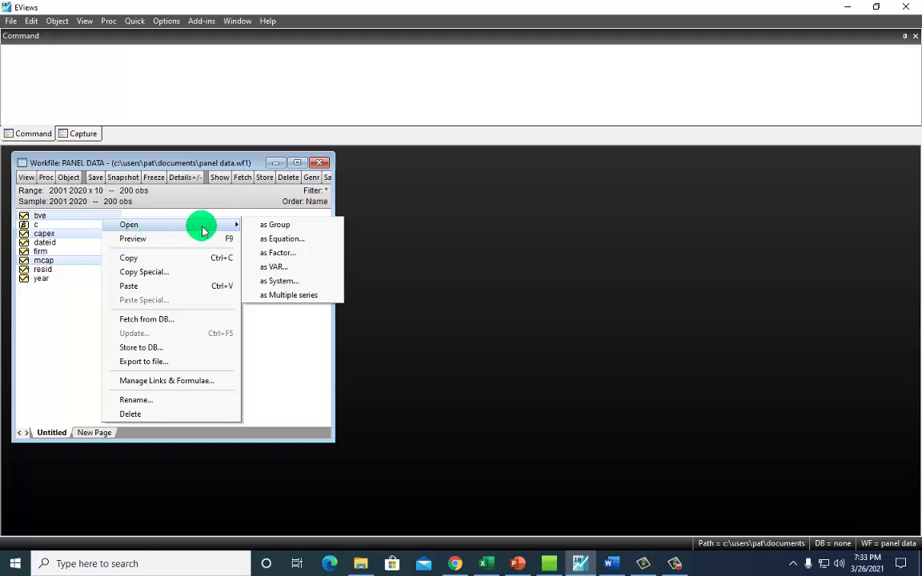
click(276, 239)
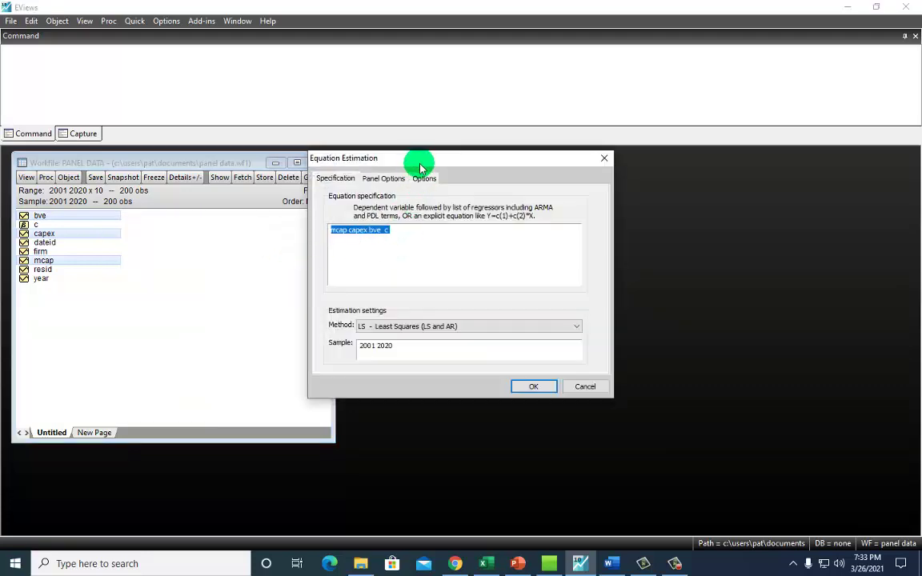
drag(422, 157, 461, 165)
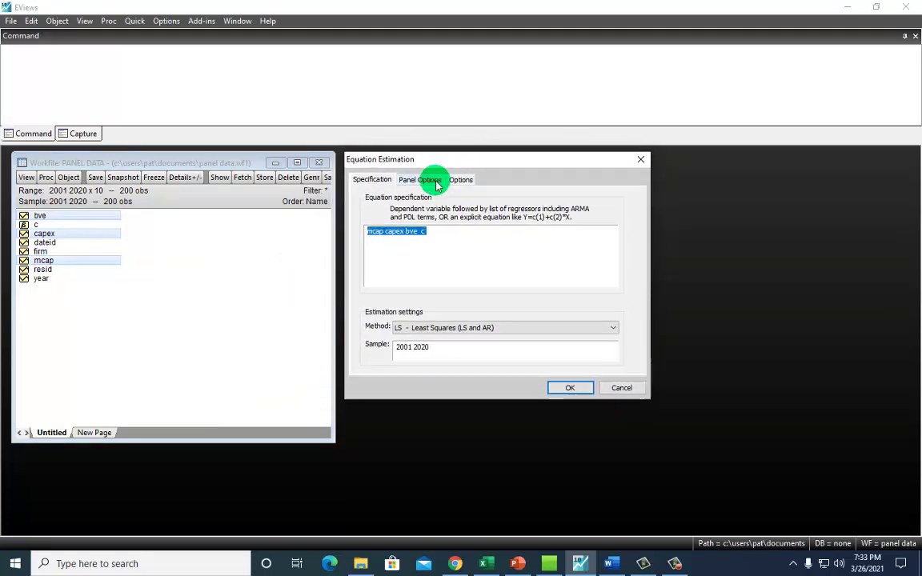
click(422, 181)
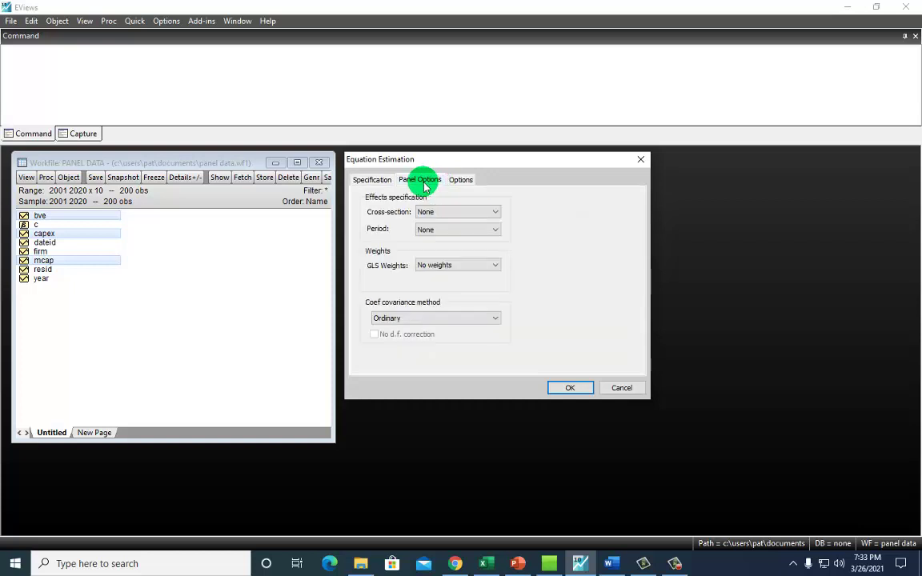
click(448, 214)
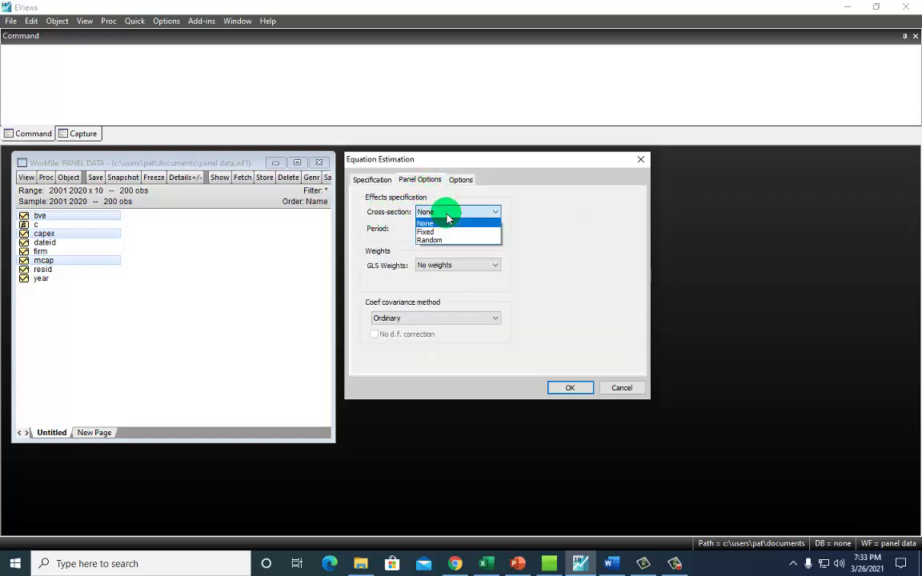
click(433, 231)
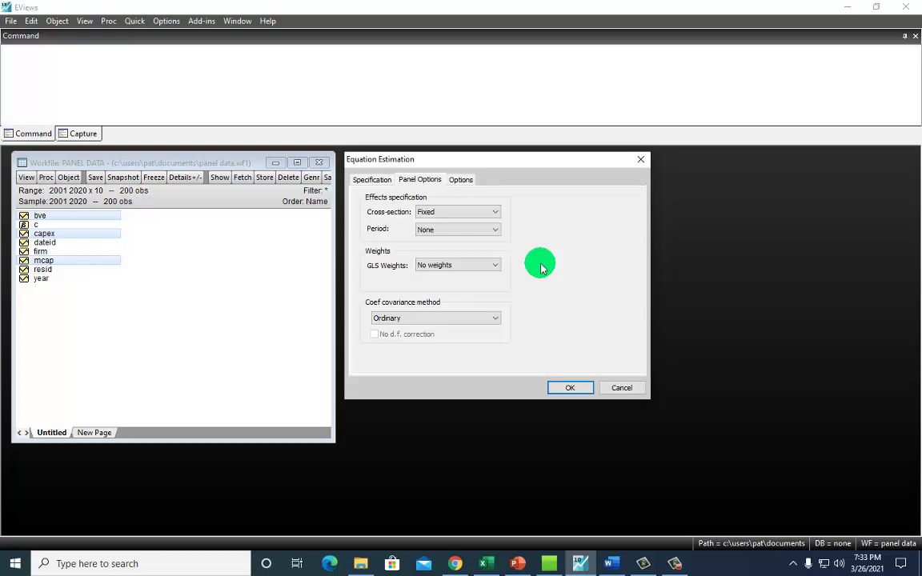
click(569, 389)
drag(349, 210, 468, 166)
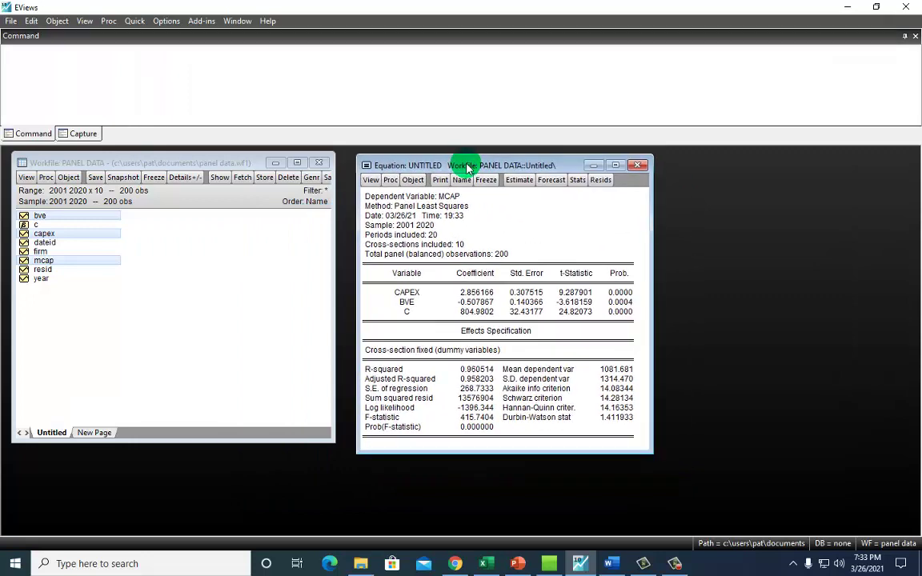
click(378, 196)
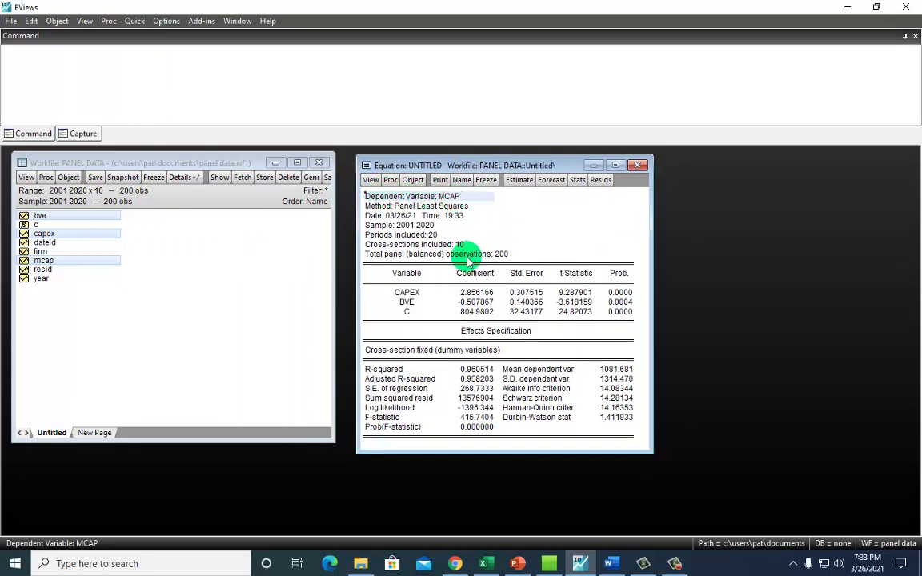
click(365, 417)
drag(366, 417, 502, 437)
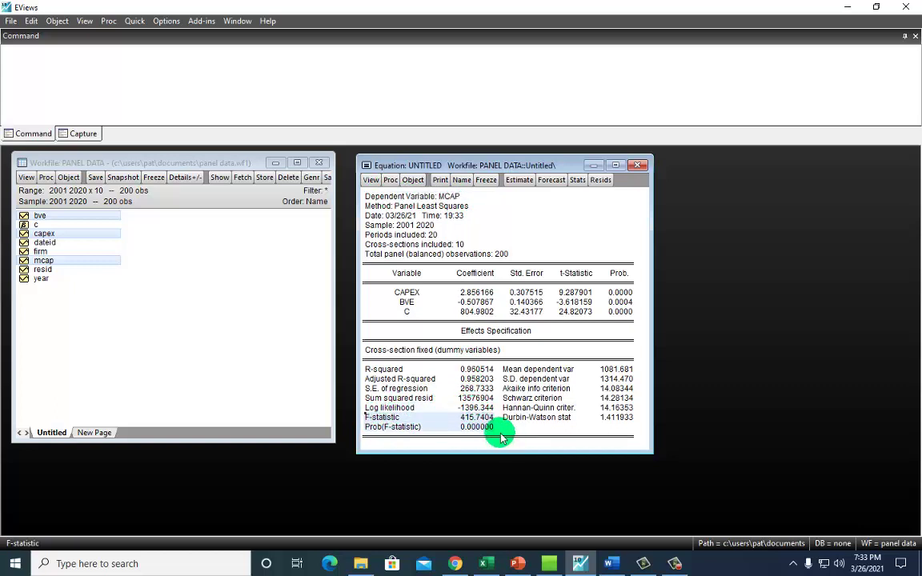
drag(367, 370, 478, 371)
drag(376, 189, 436, 200)
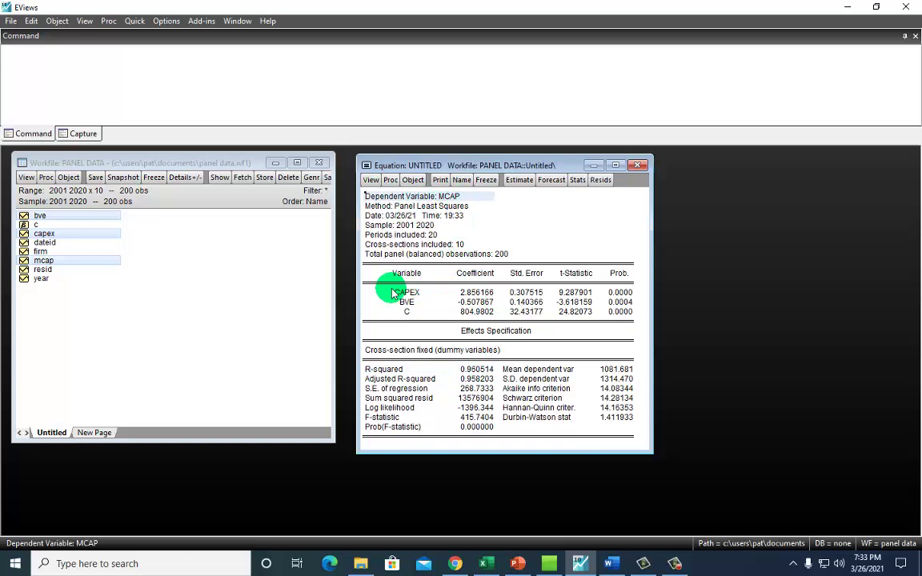
drag(392, 295, 473, 296)
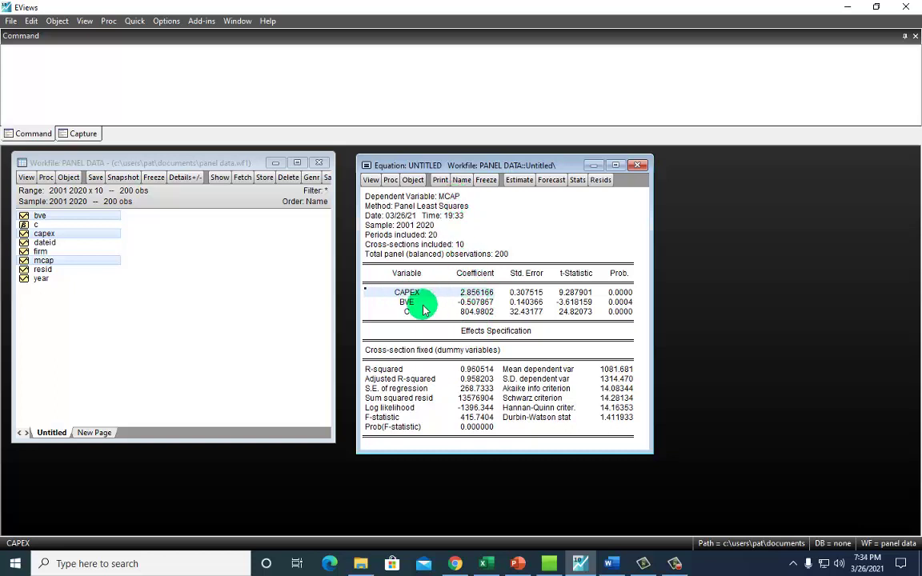
drag(424, 310, 480, 308)
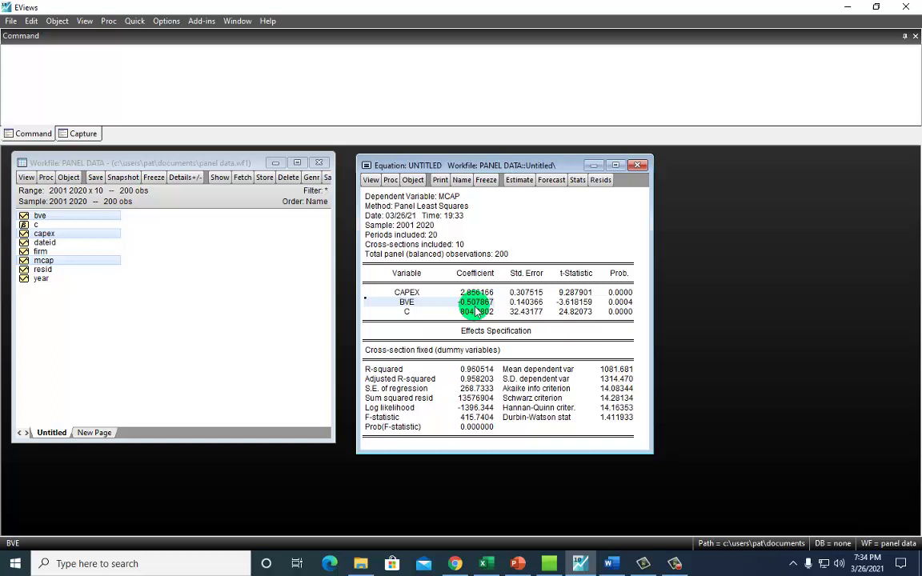
click(405, 292)
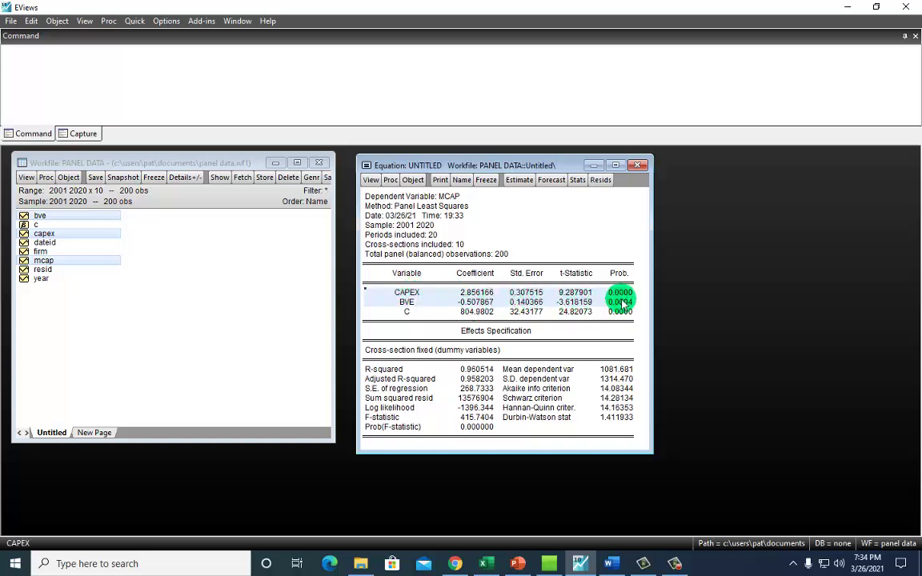
Re-estimate the equation with Random cross-section effects and Period effects set to None
click(516, 179)
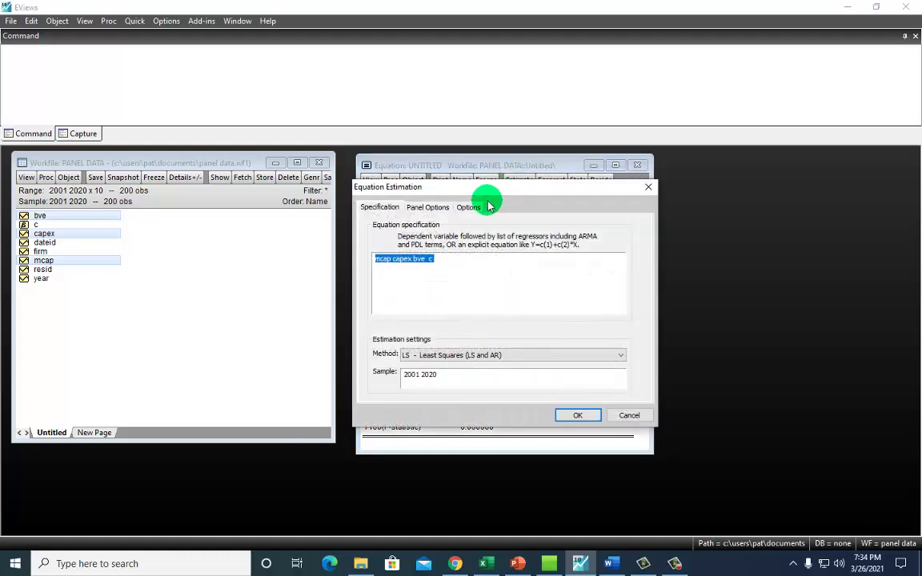
click(428, 207)
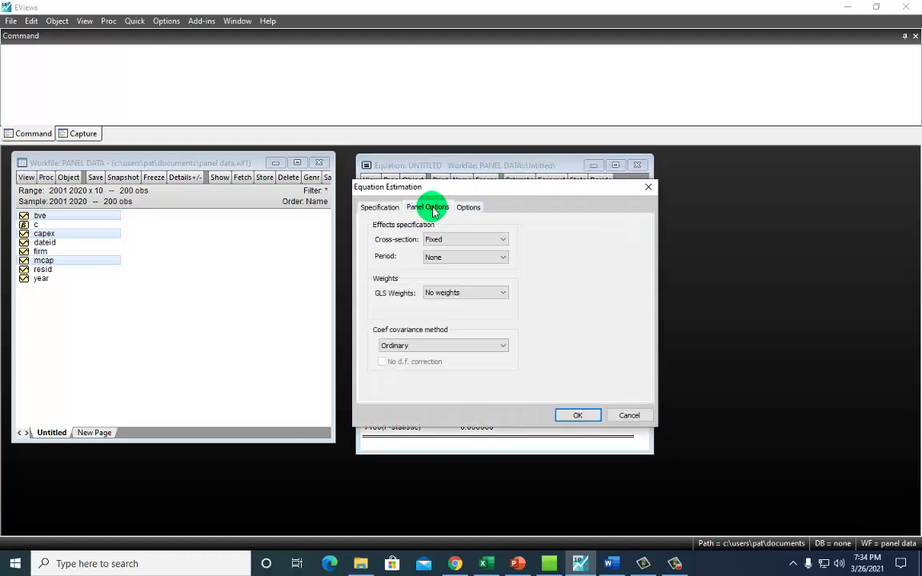
click(458, 240)
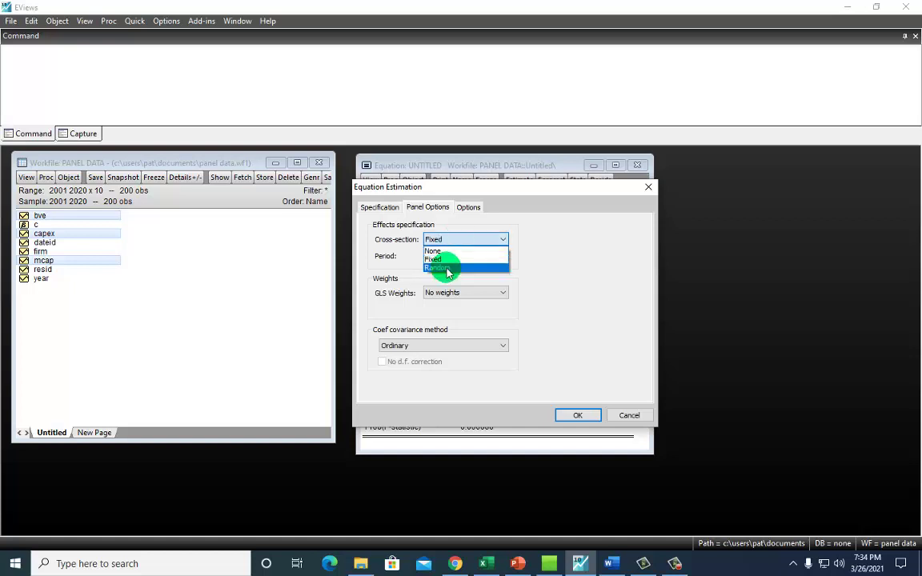
click(446, 269)
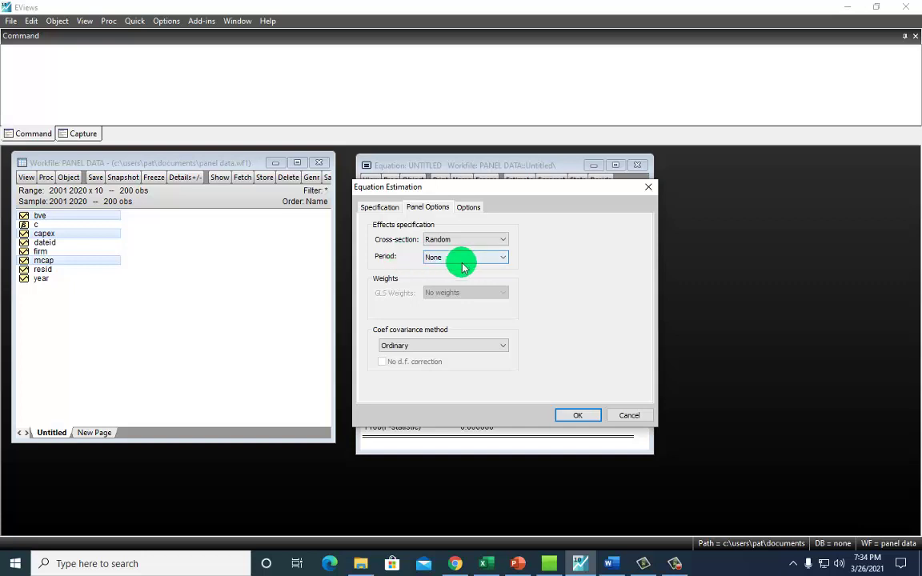
click(436, 259)
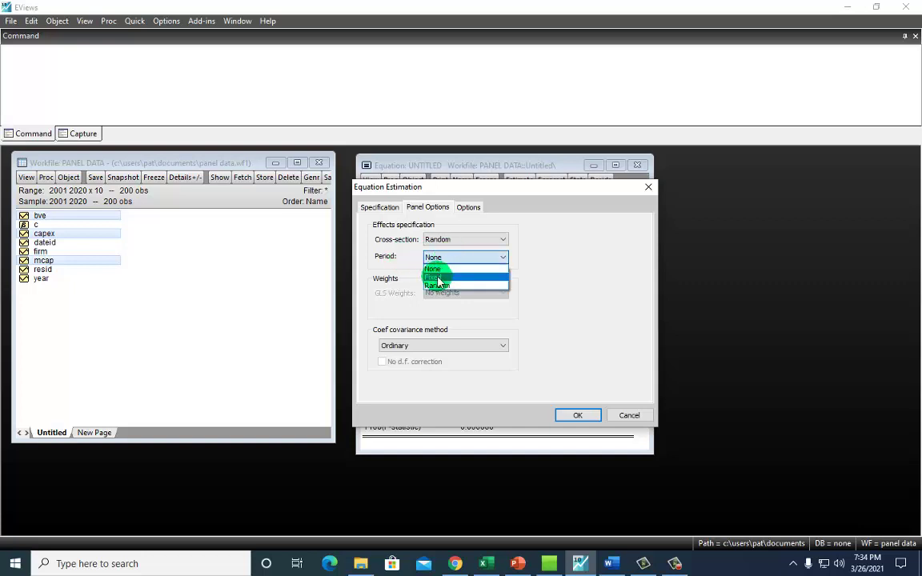
click(438, 286)
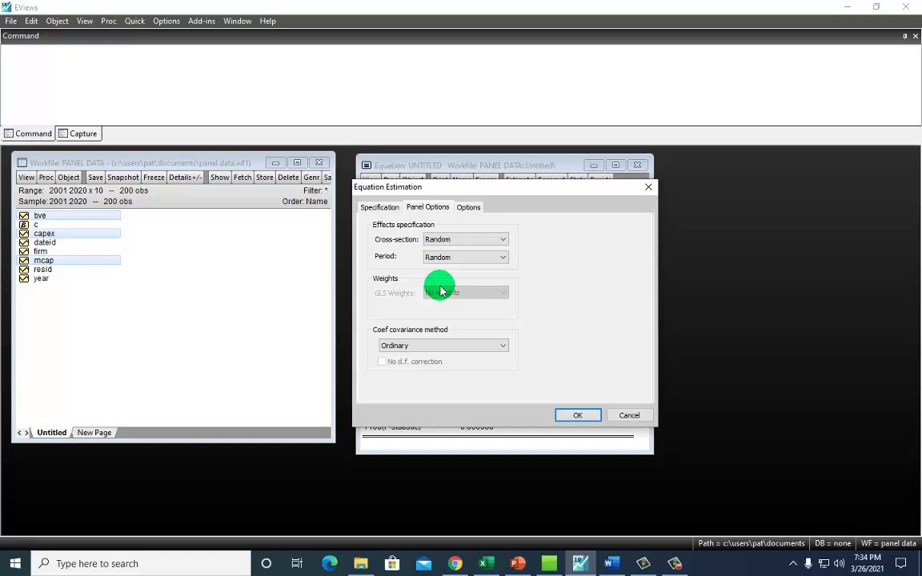
click(447, 257)
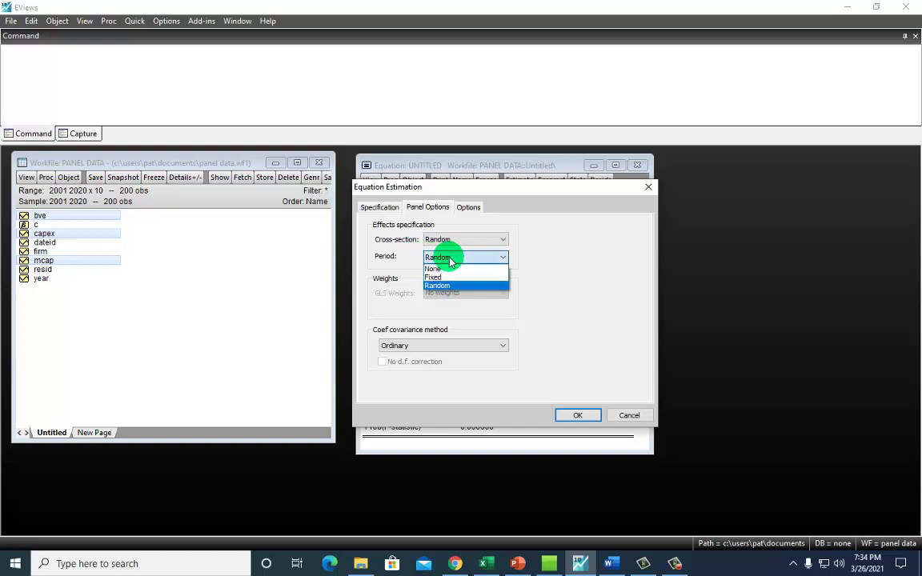
click(443, 265)
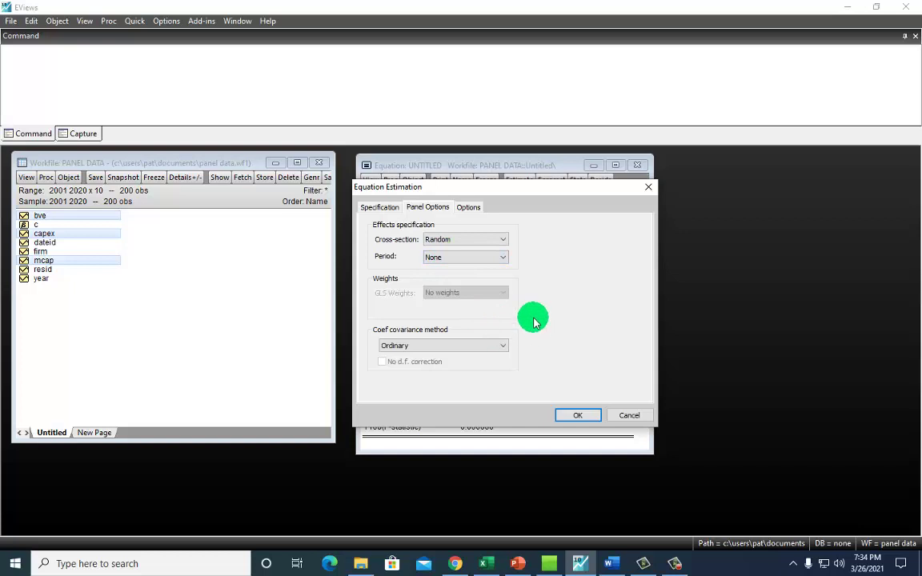
click(580, 414)
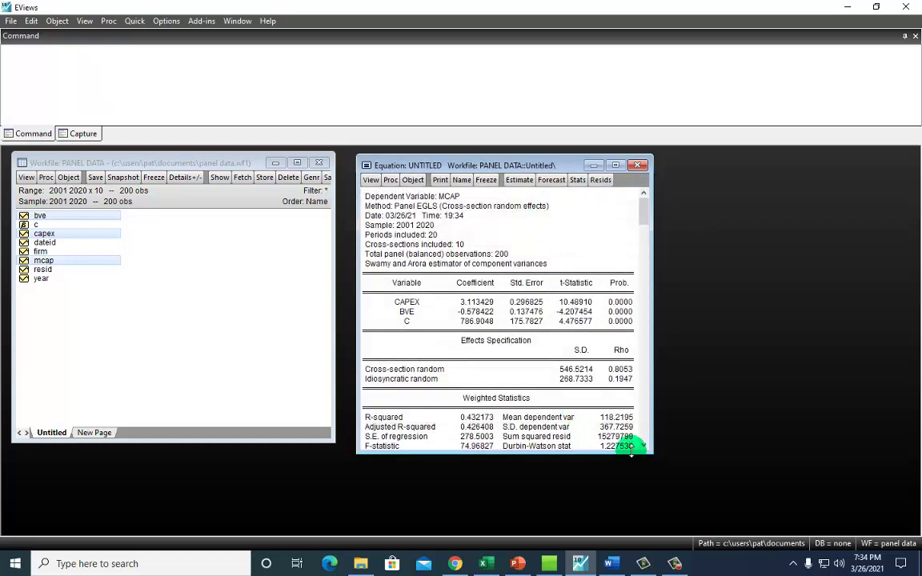
drag(648, 450, 669, 473)
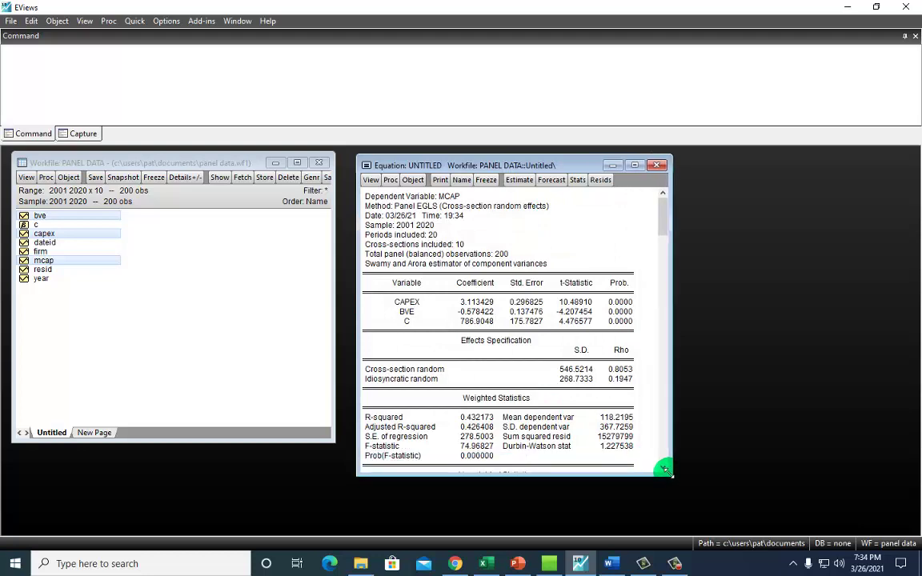
drag(540, 166, 536, 163)
drag(361, 443, 477, 454)
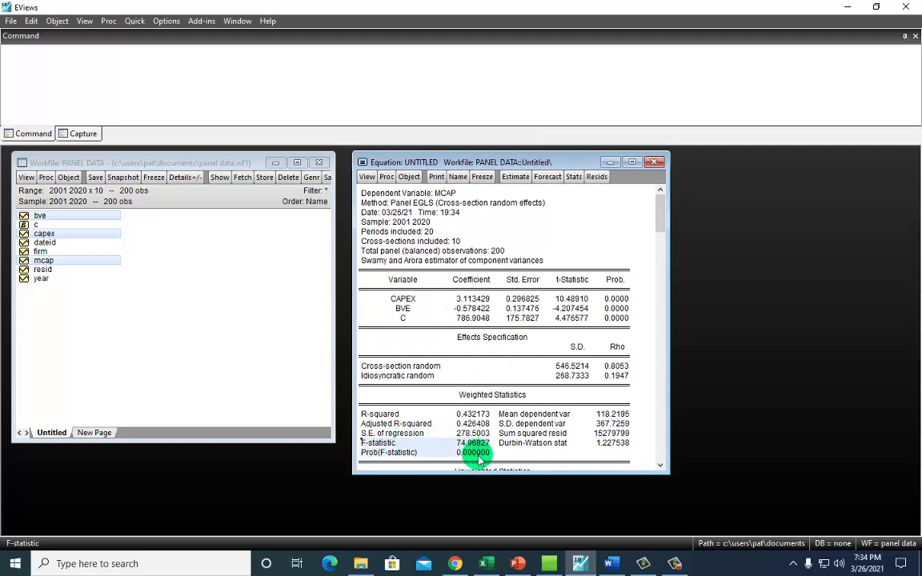
click(478, 457)
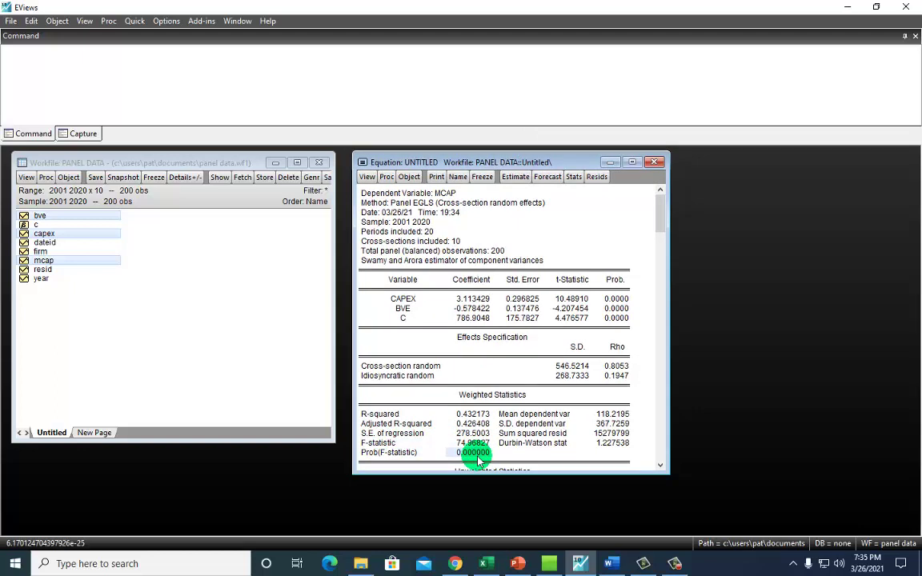
click(394, 298)
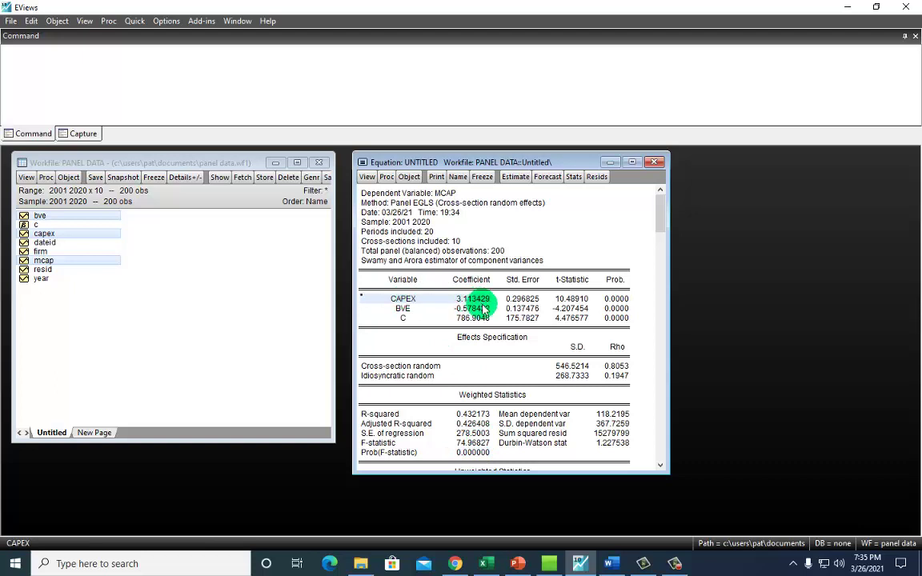
drag(483, 309, 483, 309)
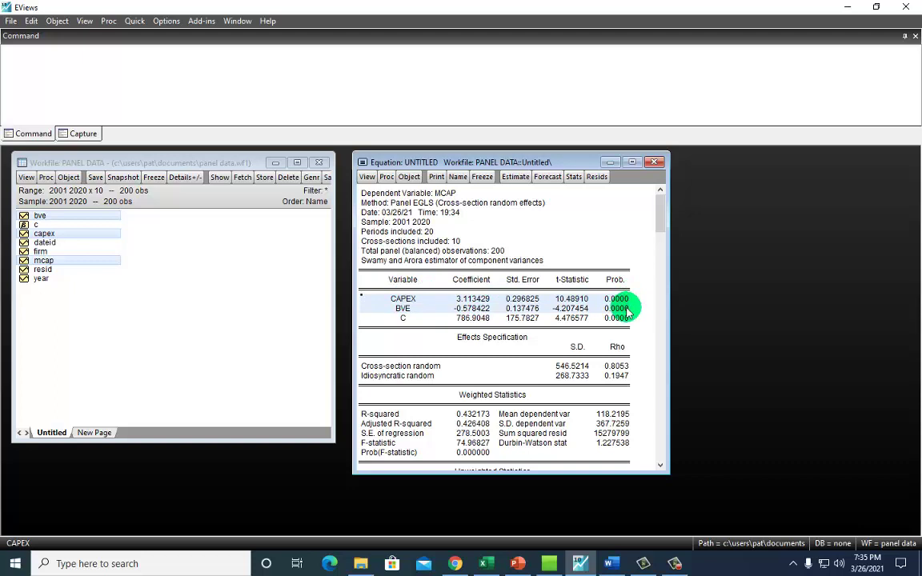
click(472, 320)
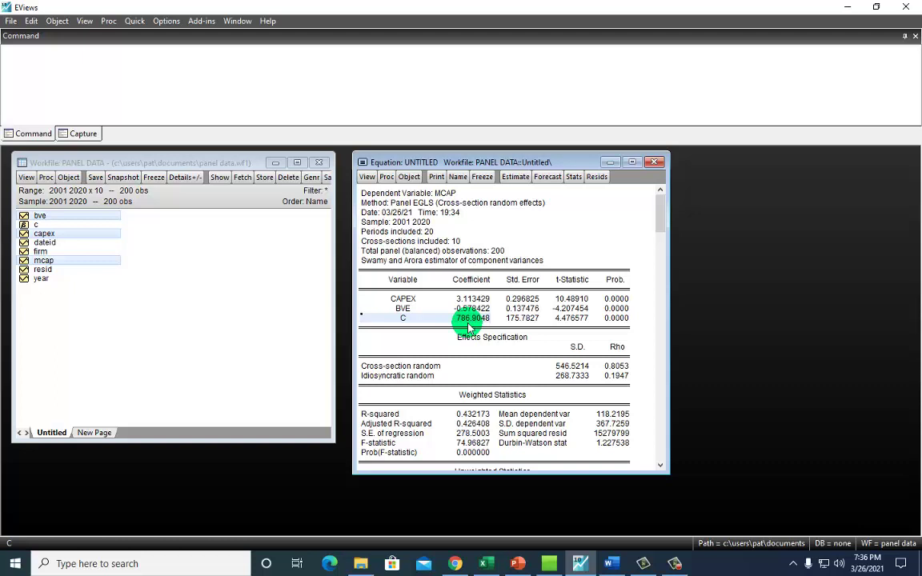
Highlight the cross-section and idiosyncratic random S.D. values, then switch to the PowerPoint slides
click(372, 367)
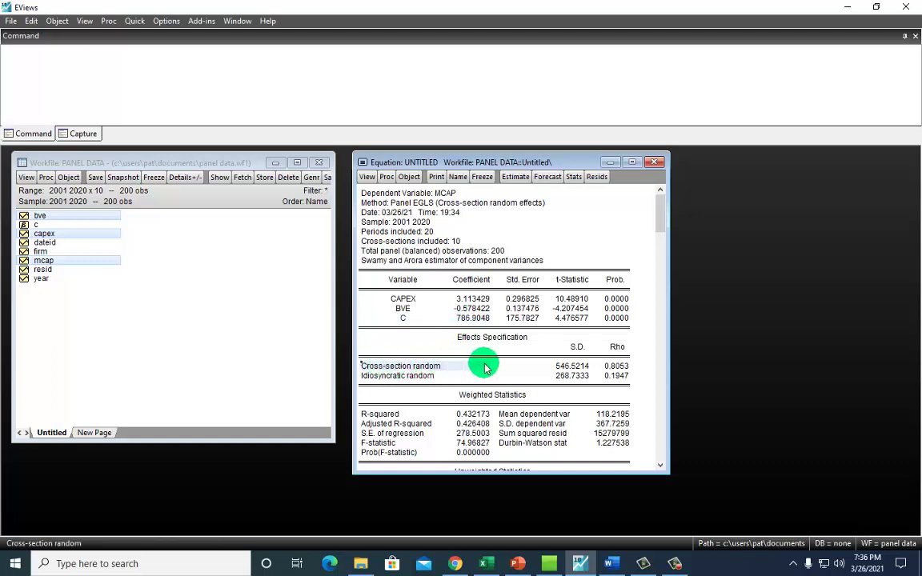
drag(484, 368, 580, 381)
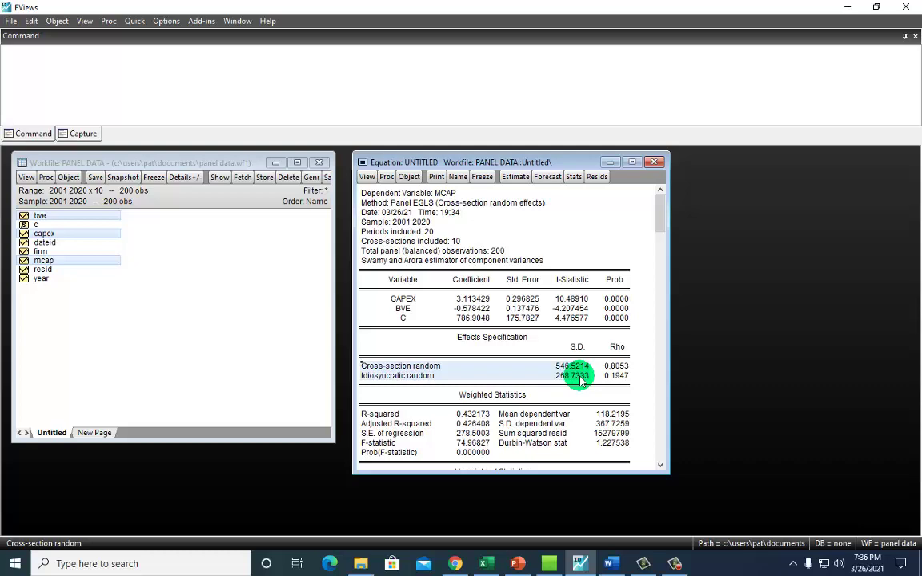
click(518, 561)
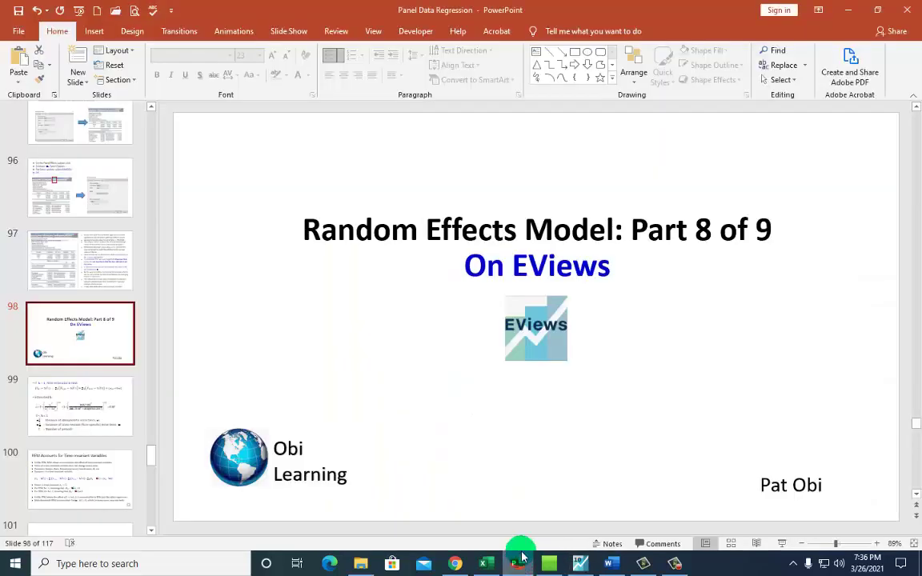
Go to slide 99 showing lambda estimated as 0.97 from 268.7333 and 546.5214
click(55, 406)
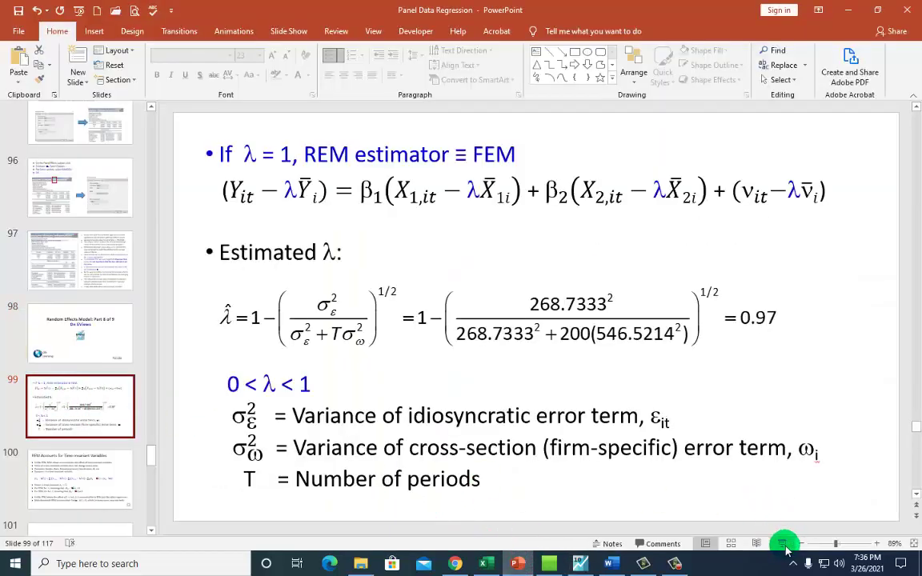